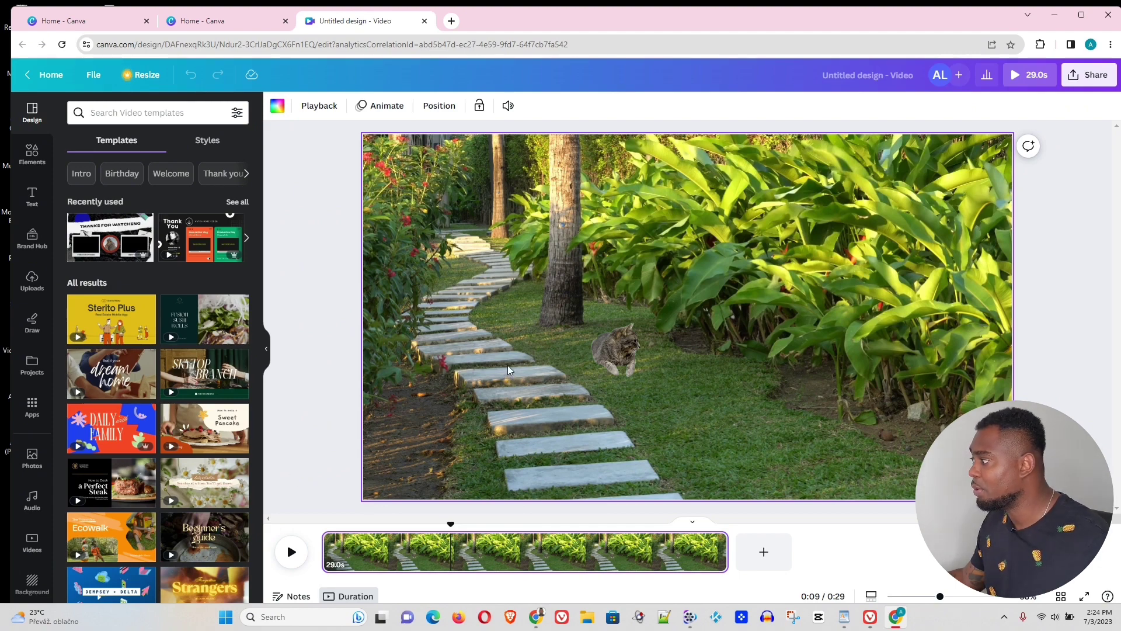
Look through the uploads, photos, audio, videos and apps libraries for possible sources of media to add
left_click(32, 280)
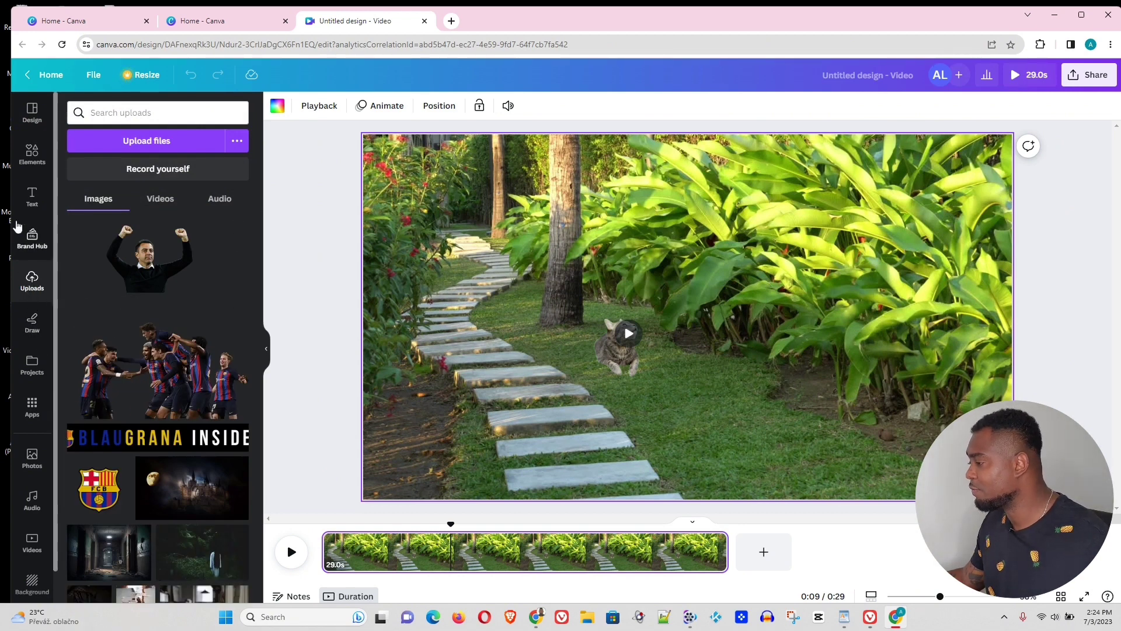
left_click(34, 458)
left_click(32, 500)
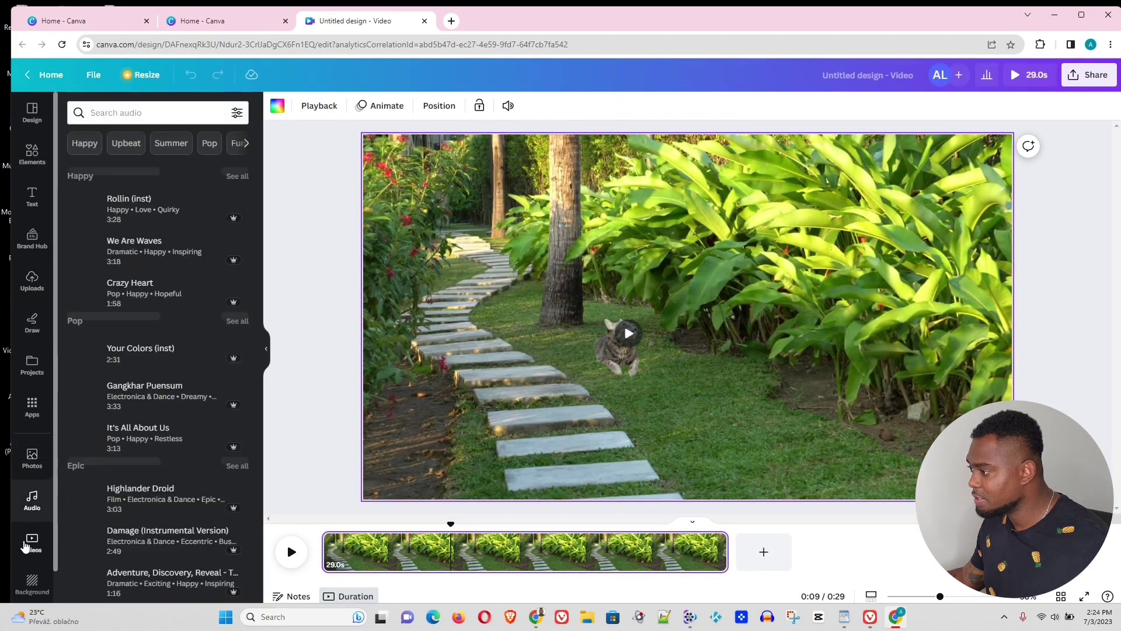
left_click(32, 542)
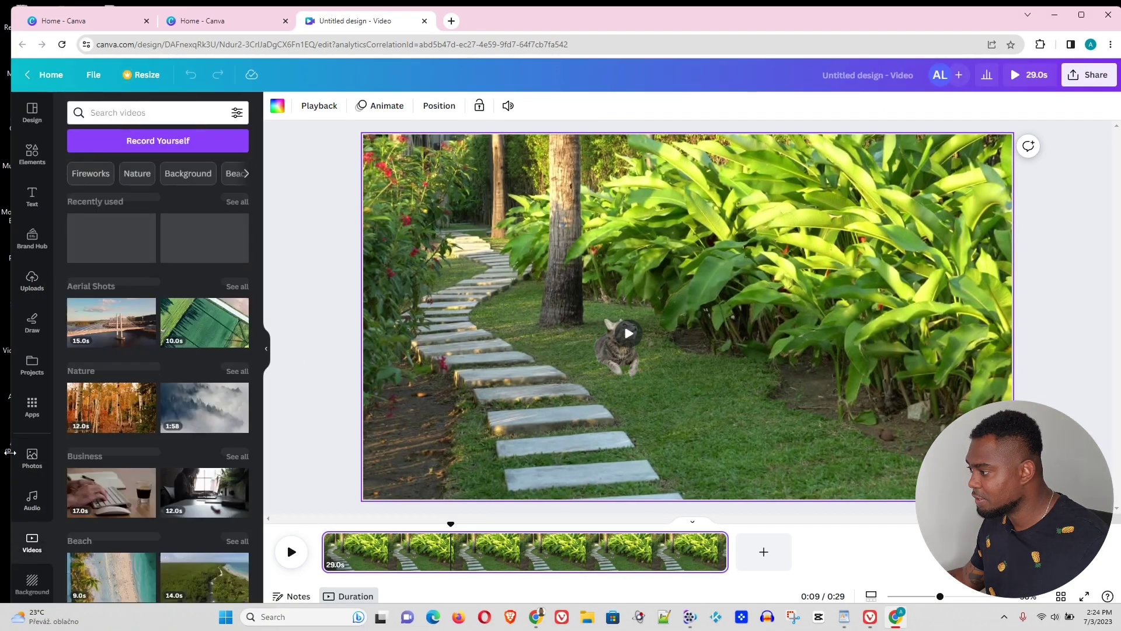
left_click(32, 508)
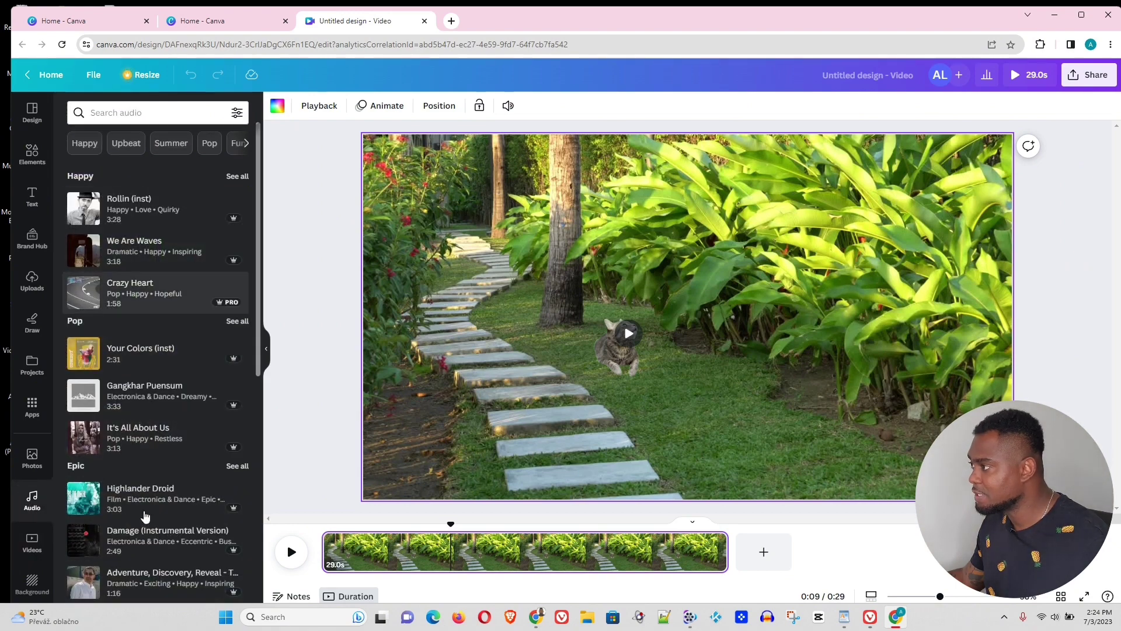
left_click(126, 111)
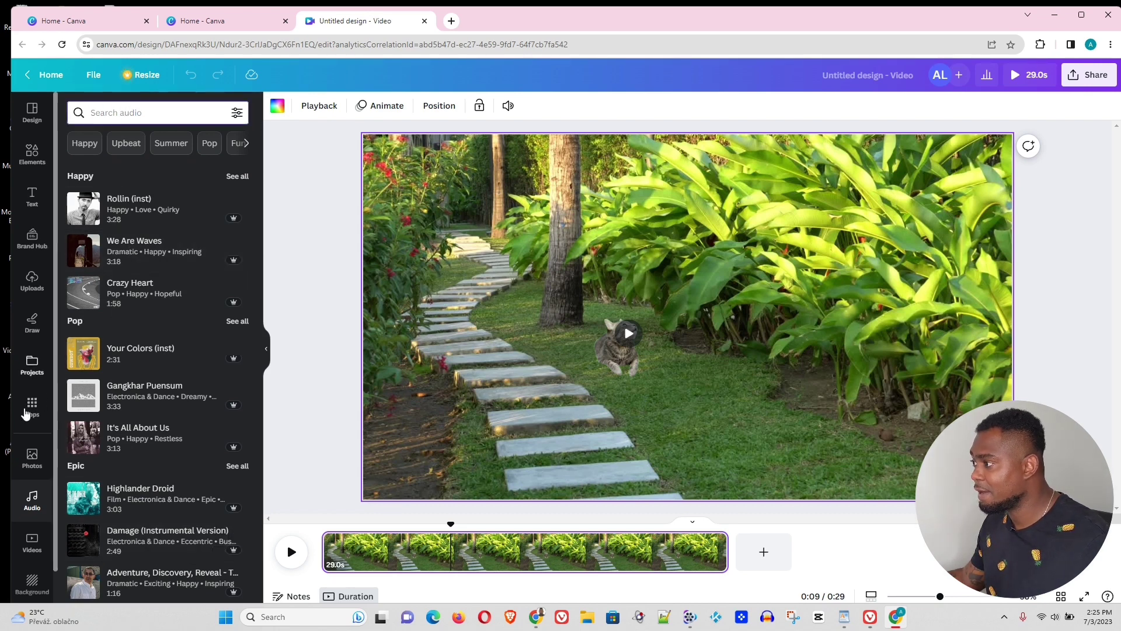
left_click(31, 281)
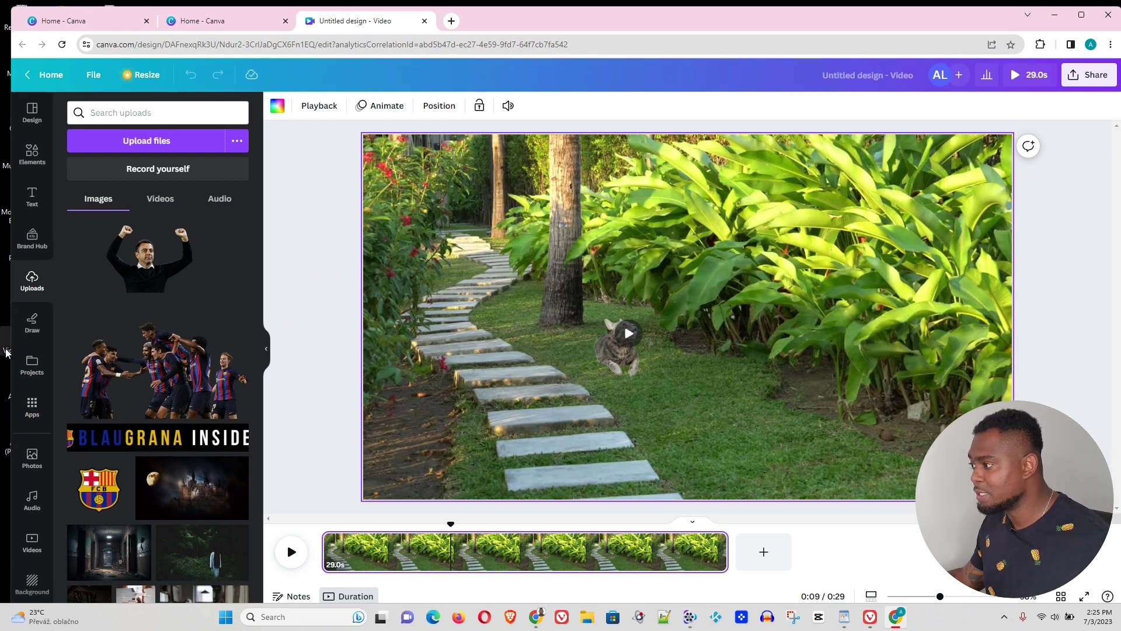
left_click(32, 405)
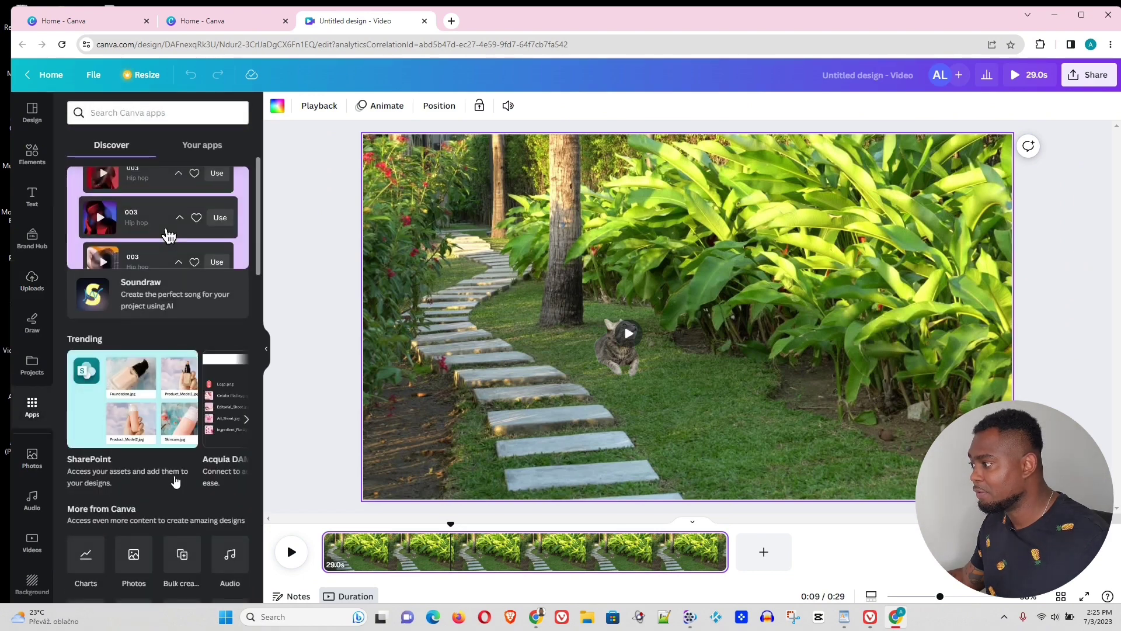
scroll(175, 481, "down", 2)
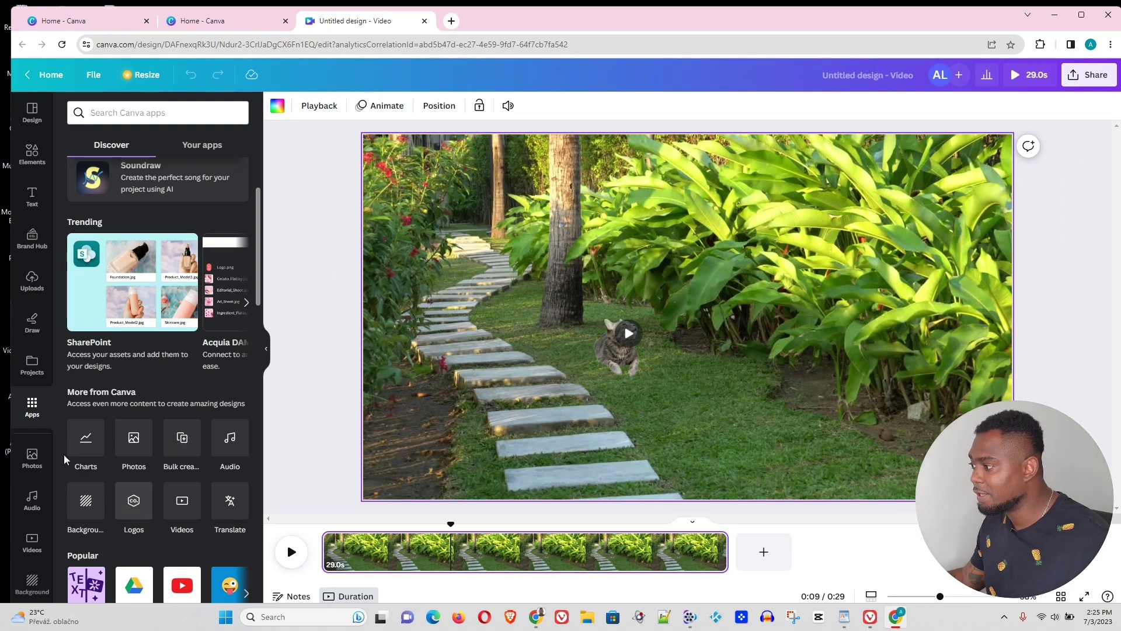
Search the audio library for "relaxing piano" tracks
left_click(32, 501)
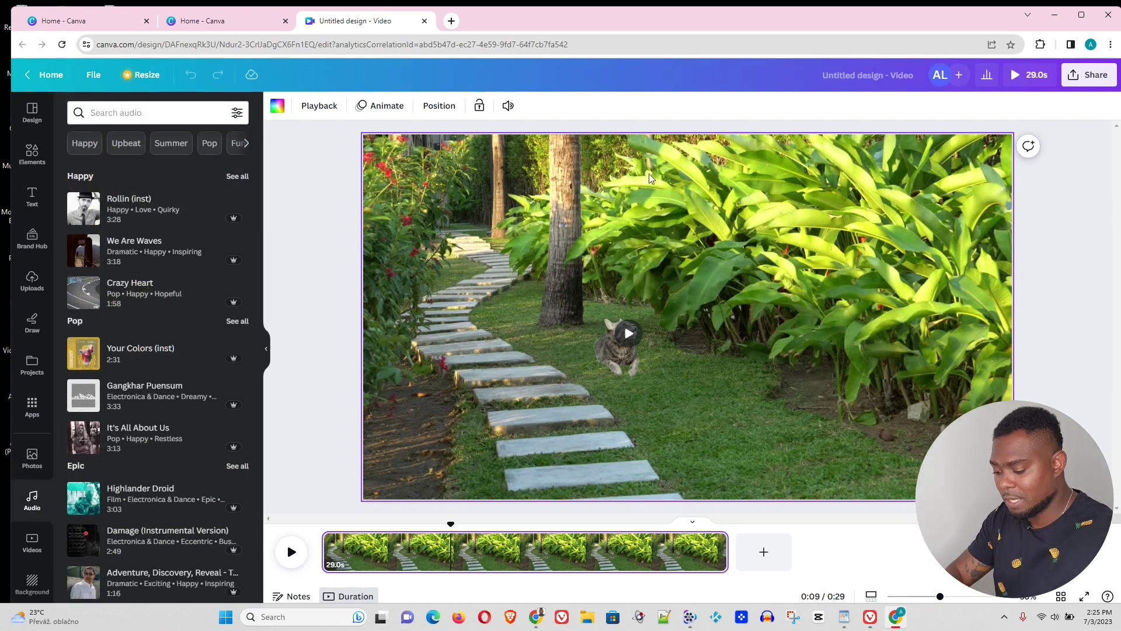
left_click(140, 108)
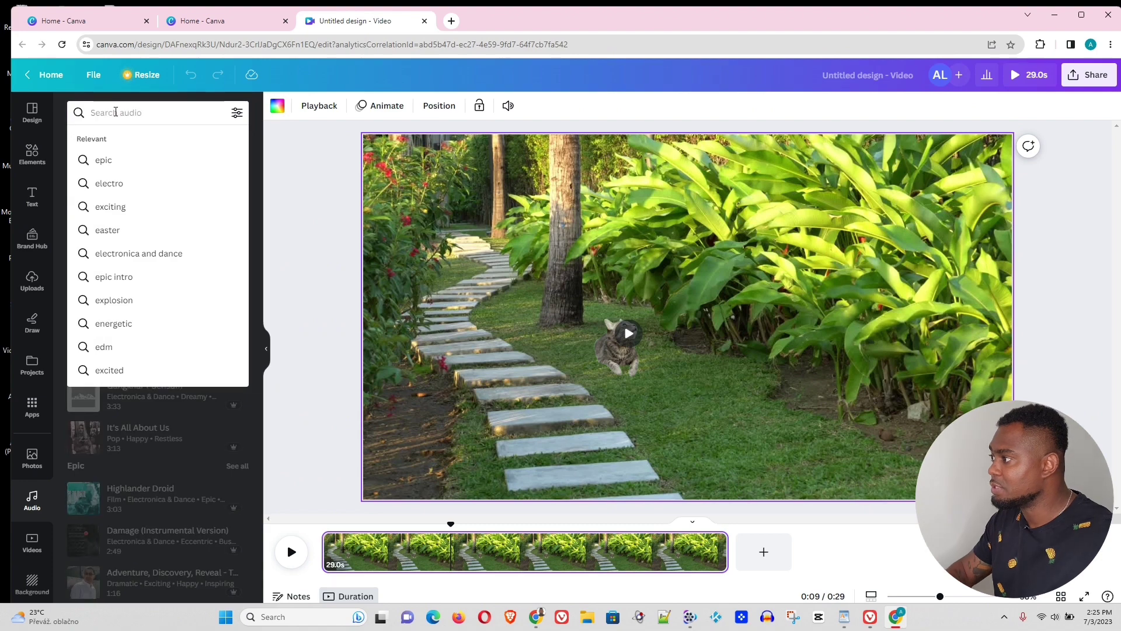
type("relaxing")
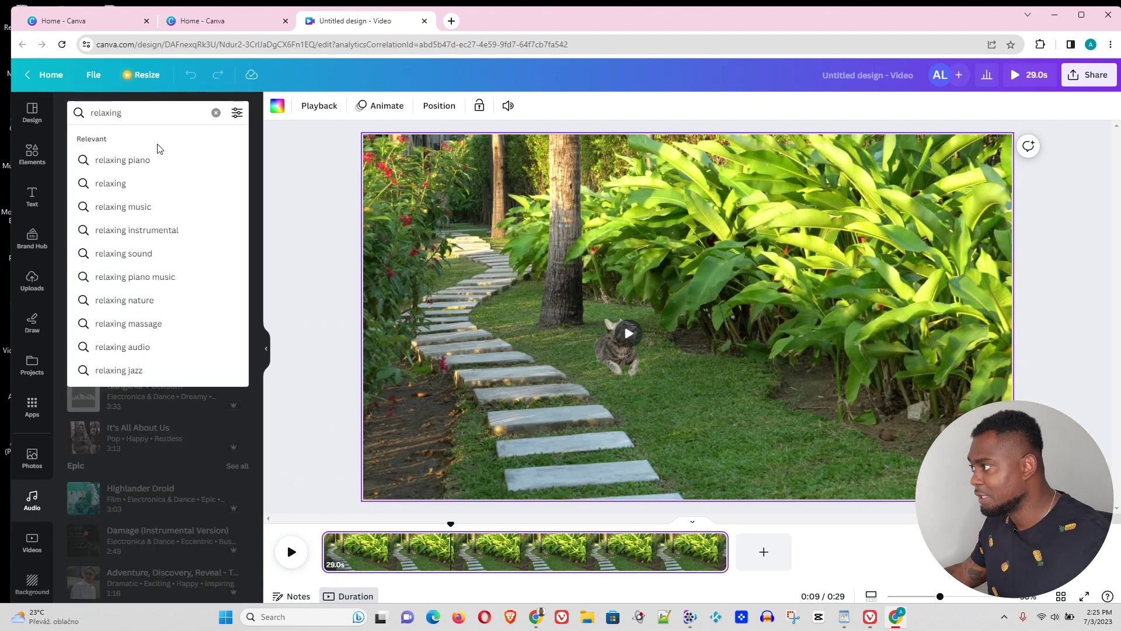
left_click(151, 160)
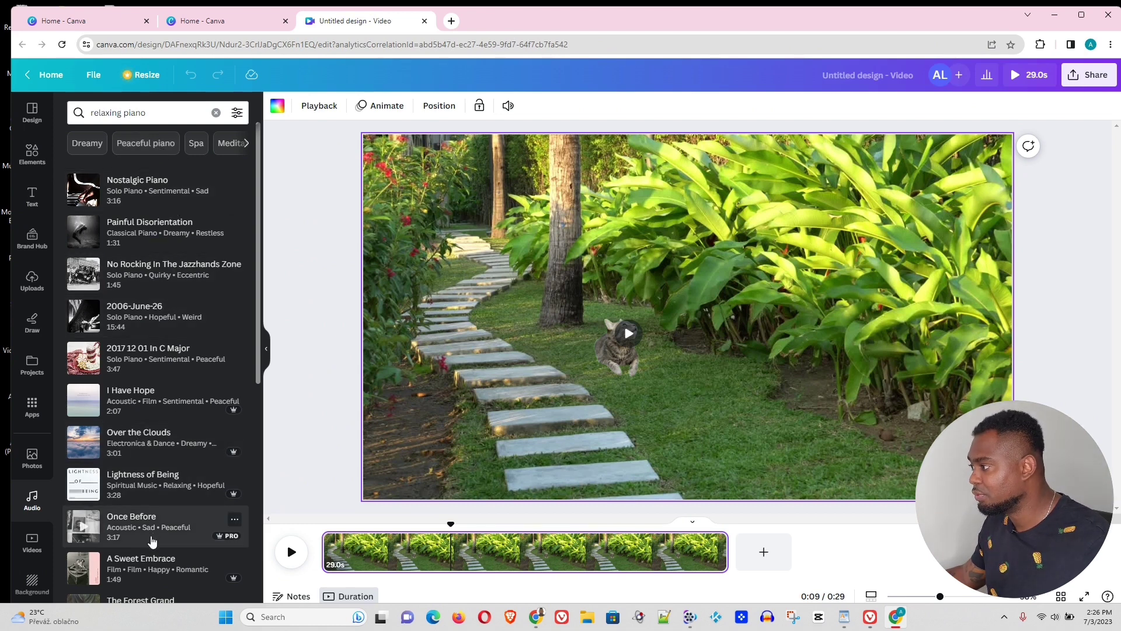
Add the track The Forest Grand from the start of the video and play a few seconds of it
scroll(141, 565, "down", 3)
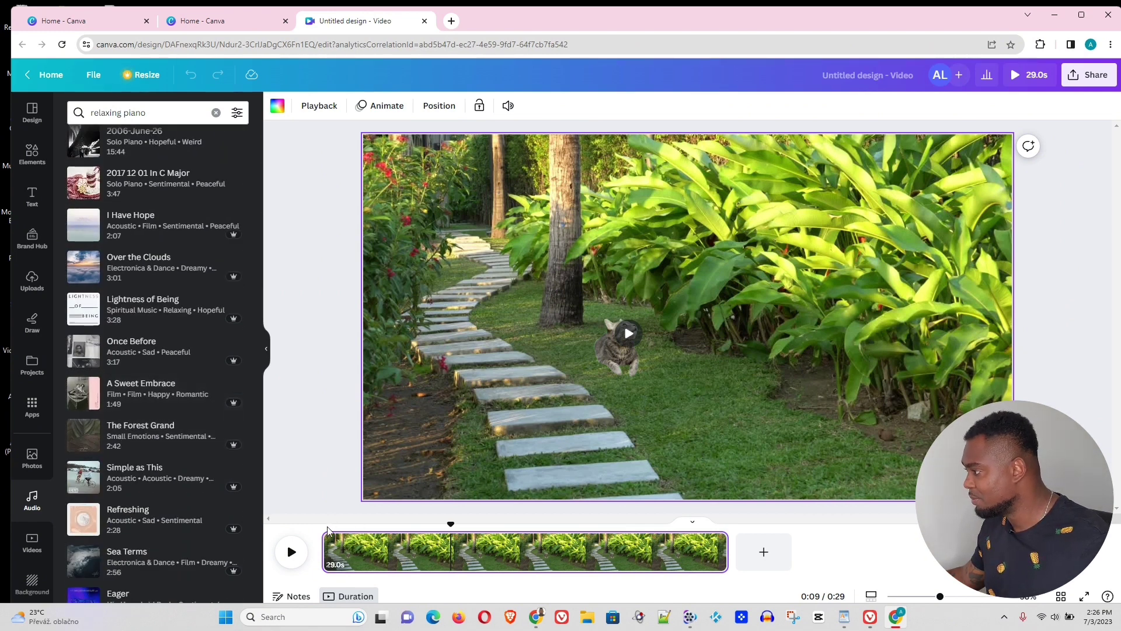
left_click(335, 514)
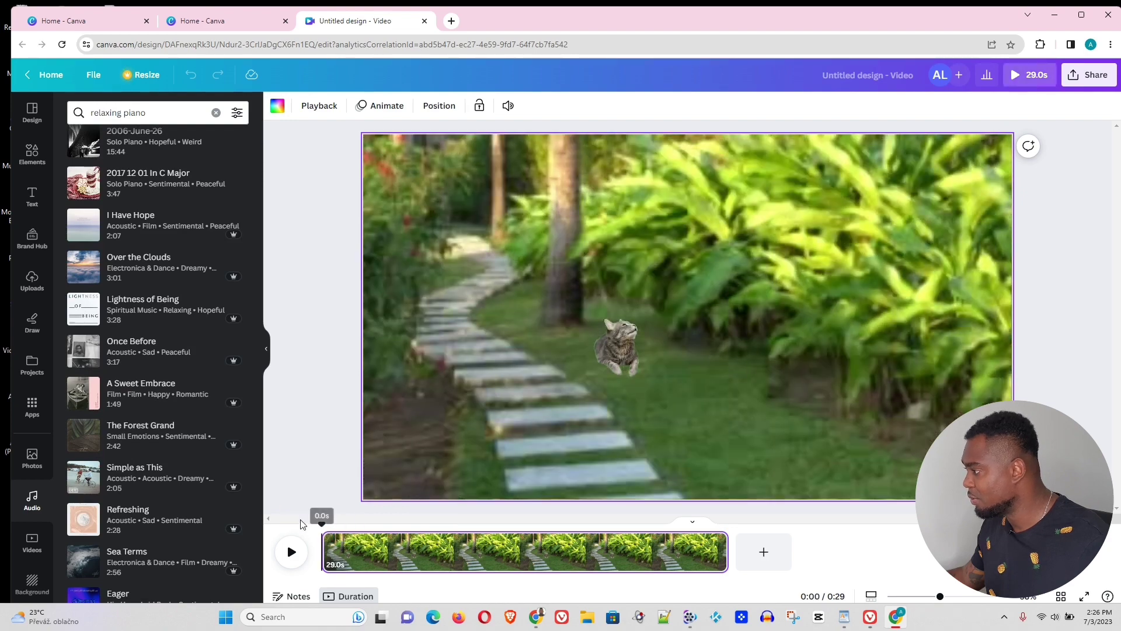
left_click(156, 426)
left_click(291, 543)
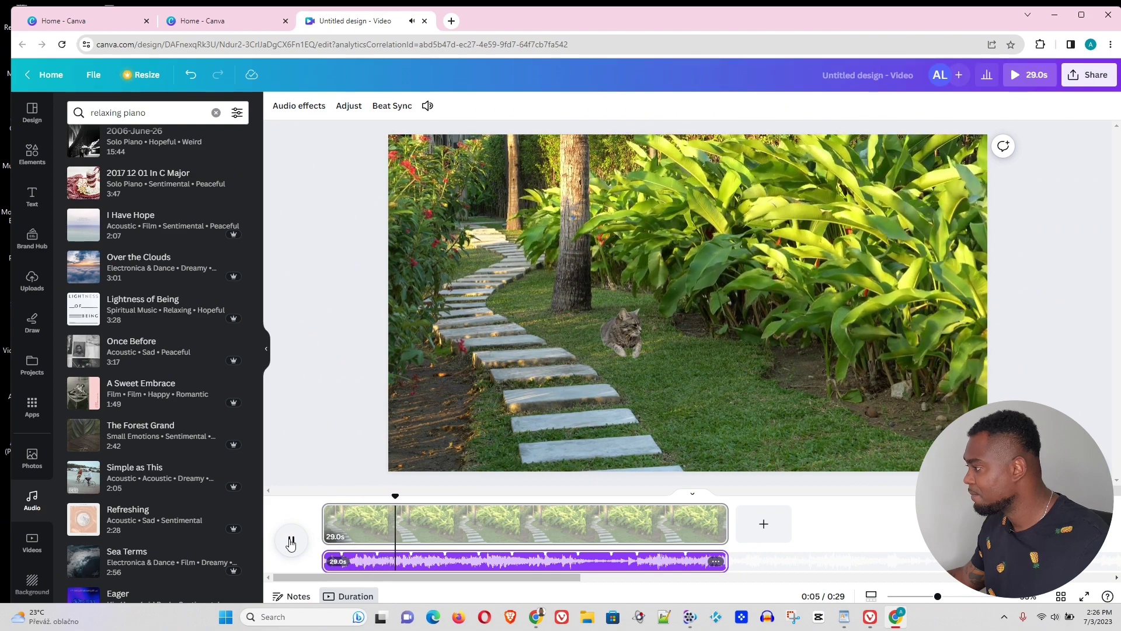
left_click(291, 542)
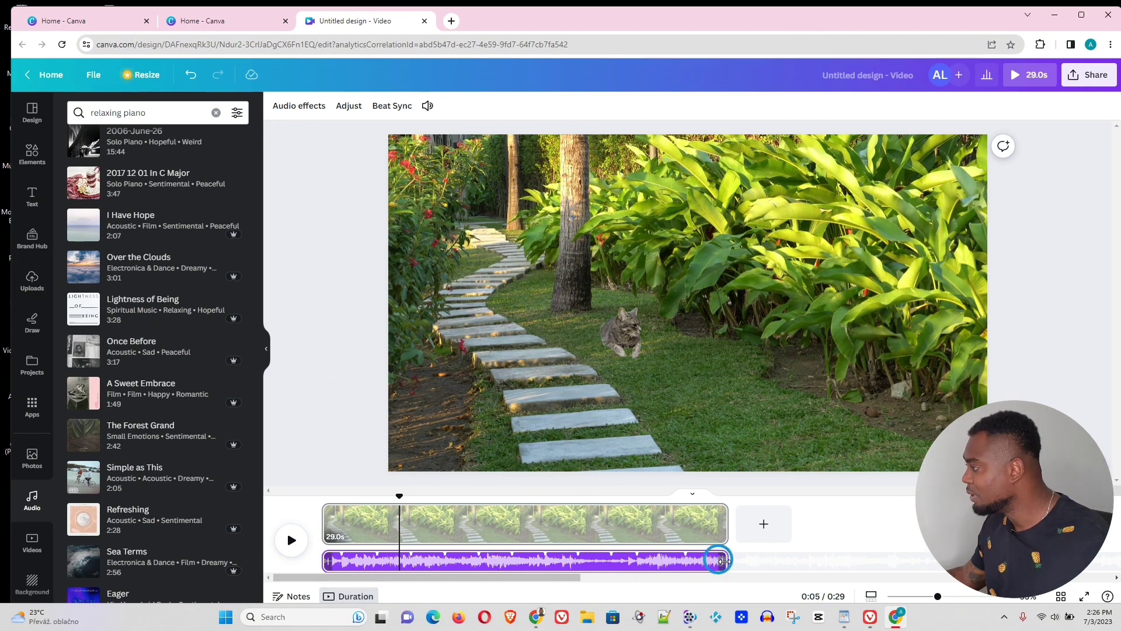
Shorten the music track to about 11.2 s and place another relaxing piano track directly after it on the timeline
left_click_drag(724, 562, 474, 565)
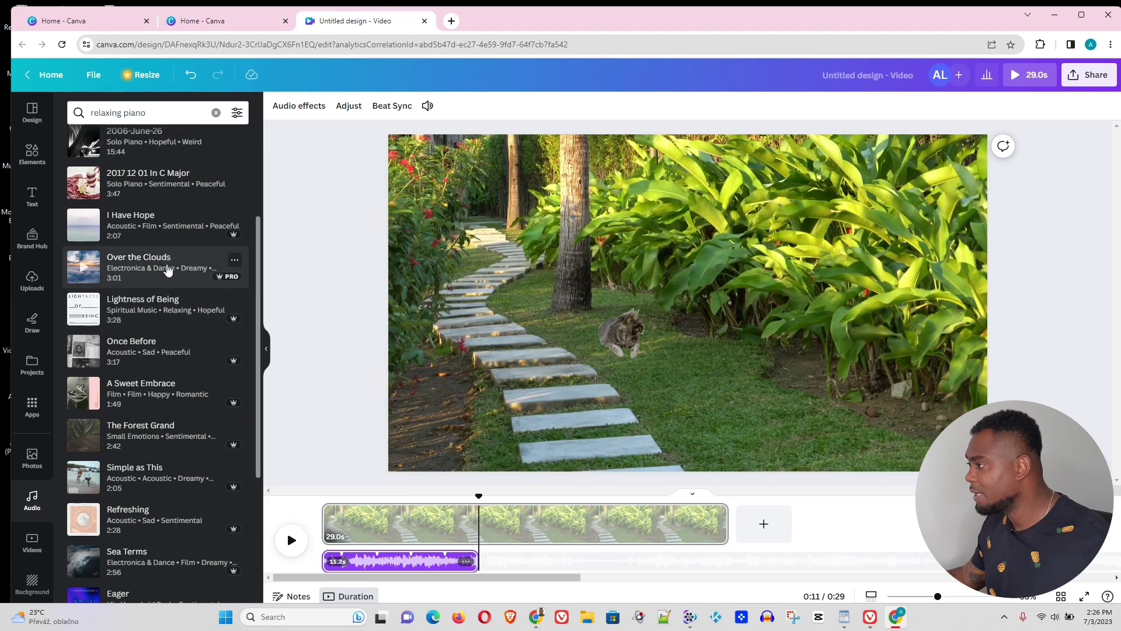
scroll(168, 269, "down", 4)
left_click_drag(163, 485, 481, 561)
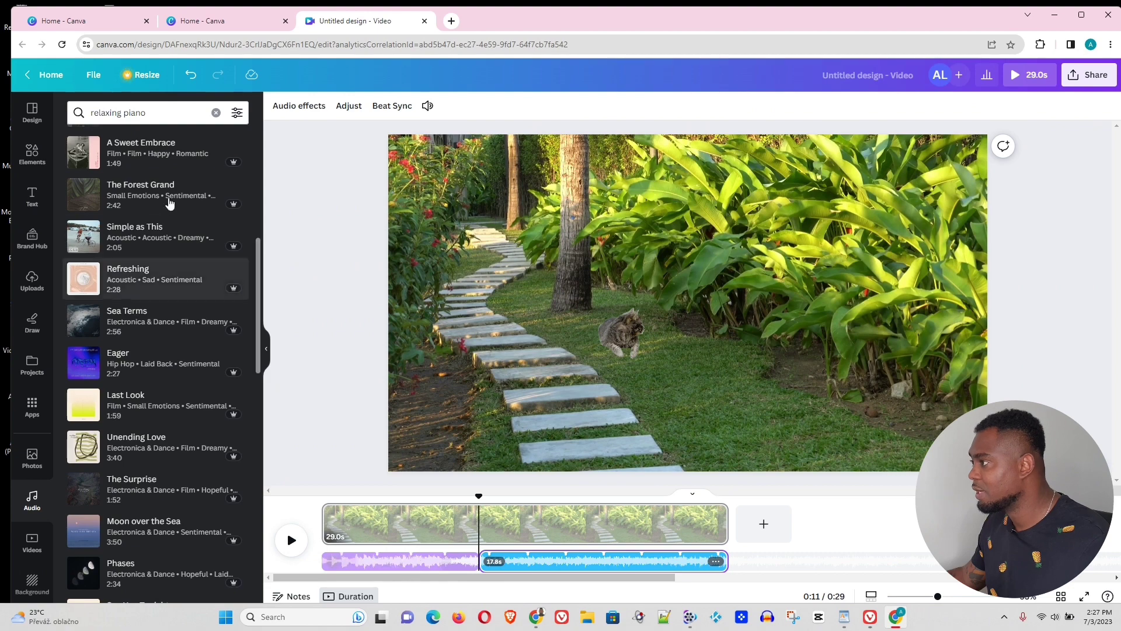
Search the audio library for "sound effects" and layer ASMR Soda Water beneath the music from the start of the video
left_click(216, 113)
type("so")
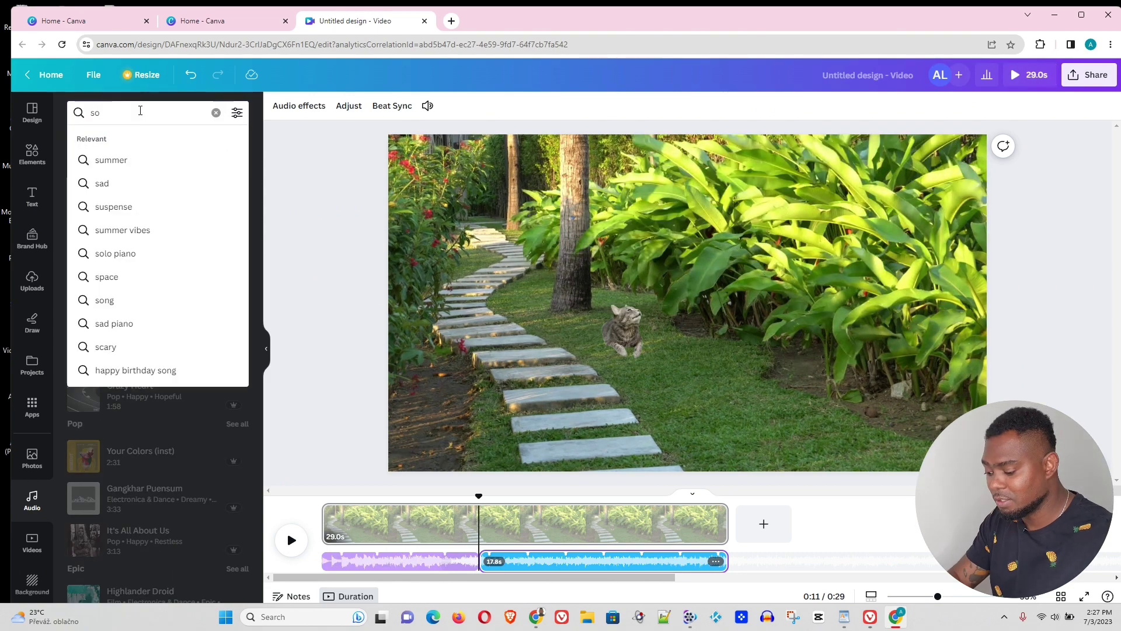
type("und")
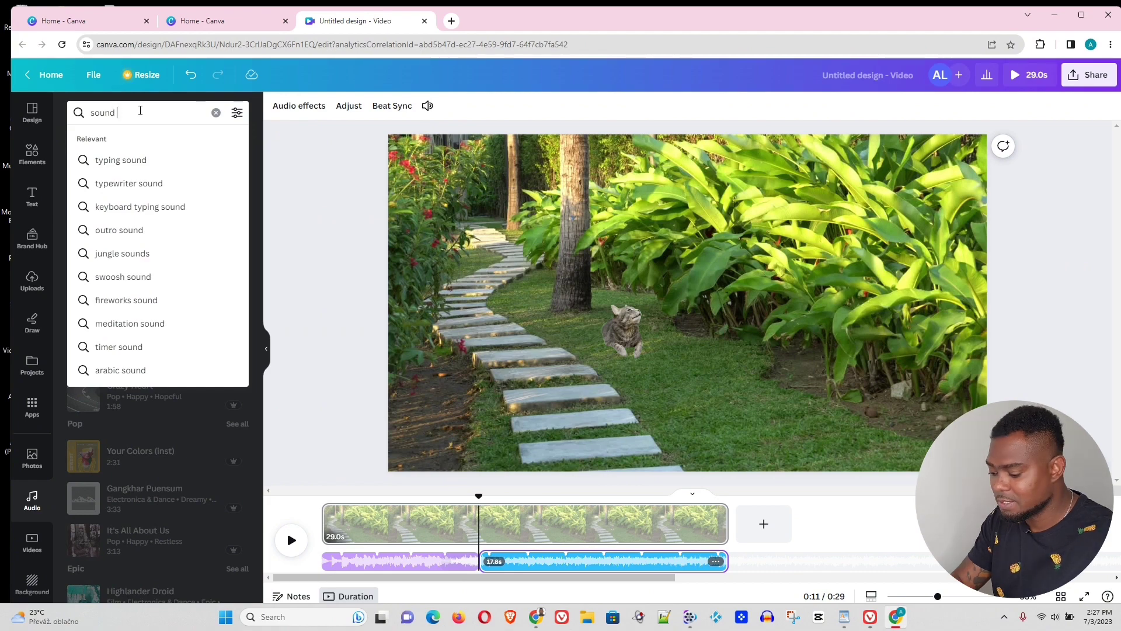
type(" effects")
key("Return")
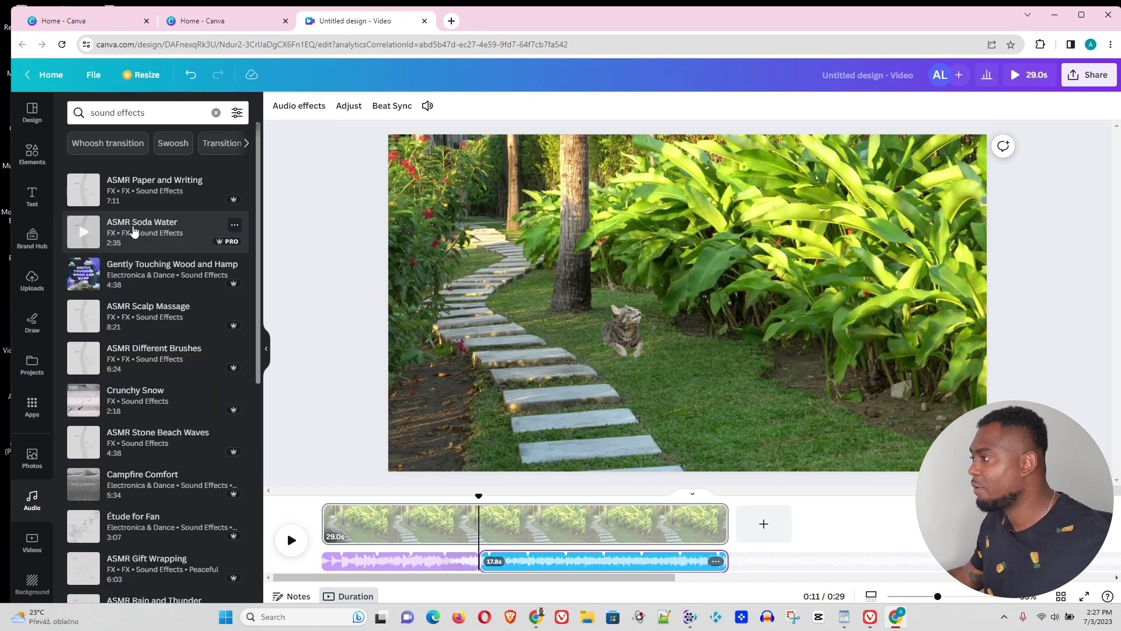
left_click_drag(134, 231, 327, 561)
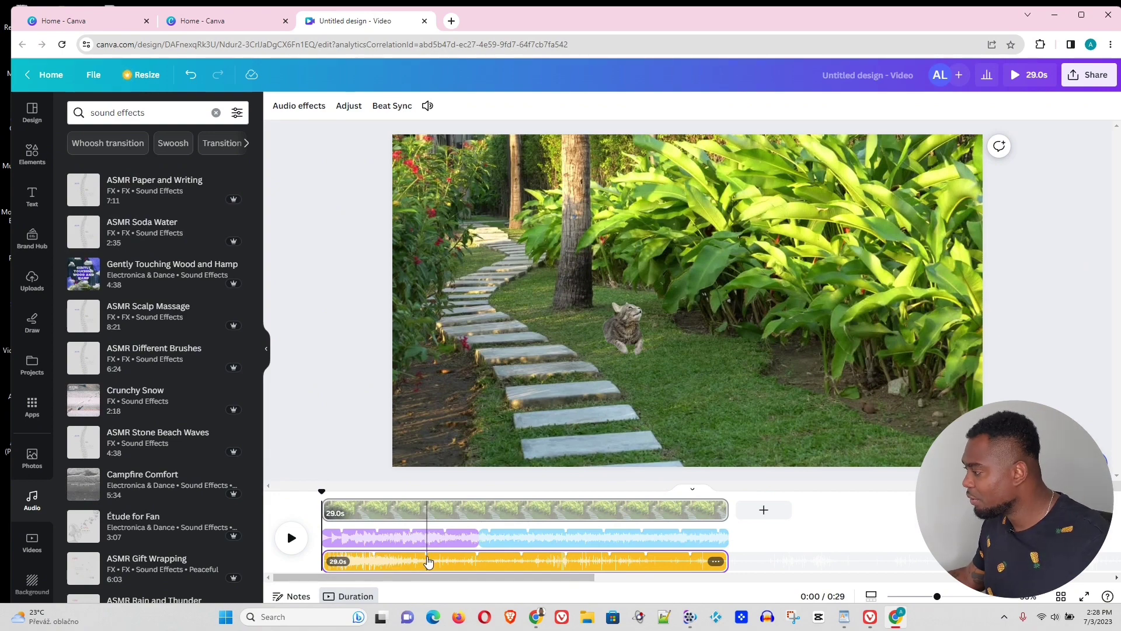
Lower the volume of the ASMR Soda Water track to 19
left_click(415, 561)
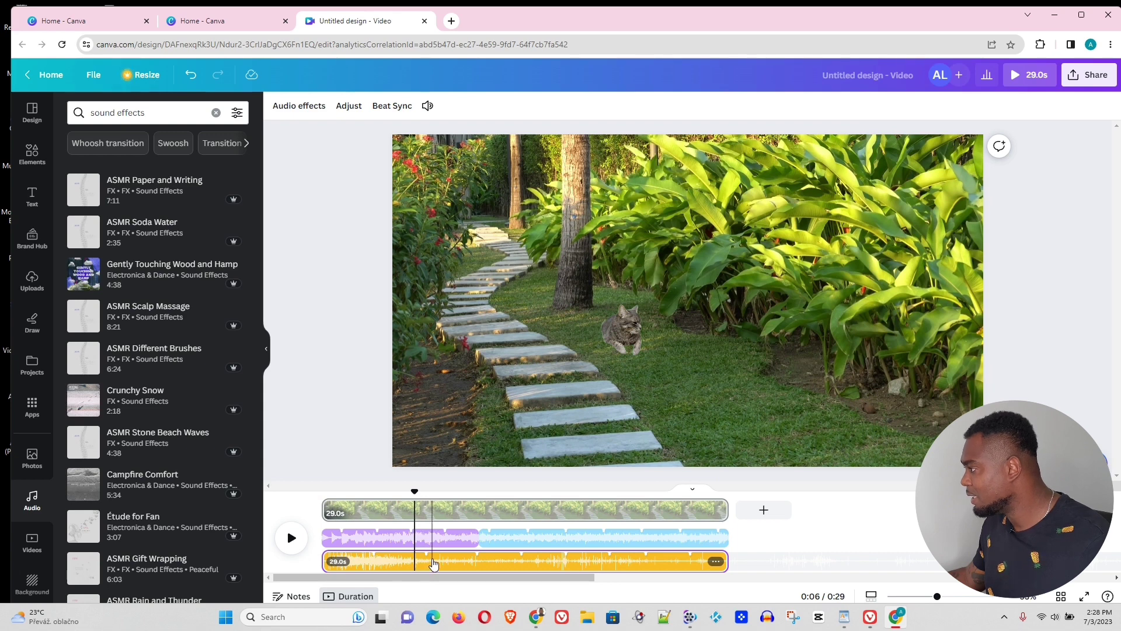
right_click(434, 563)
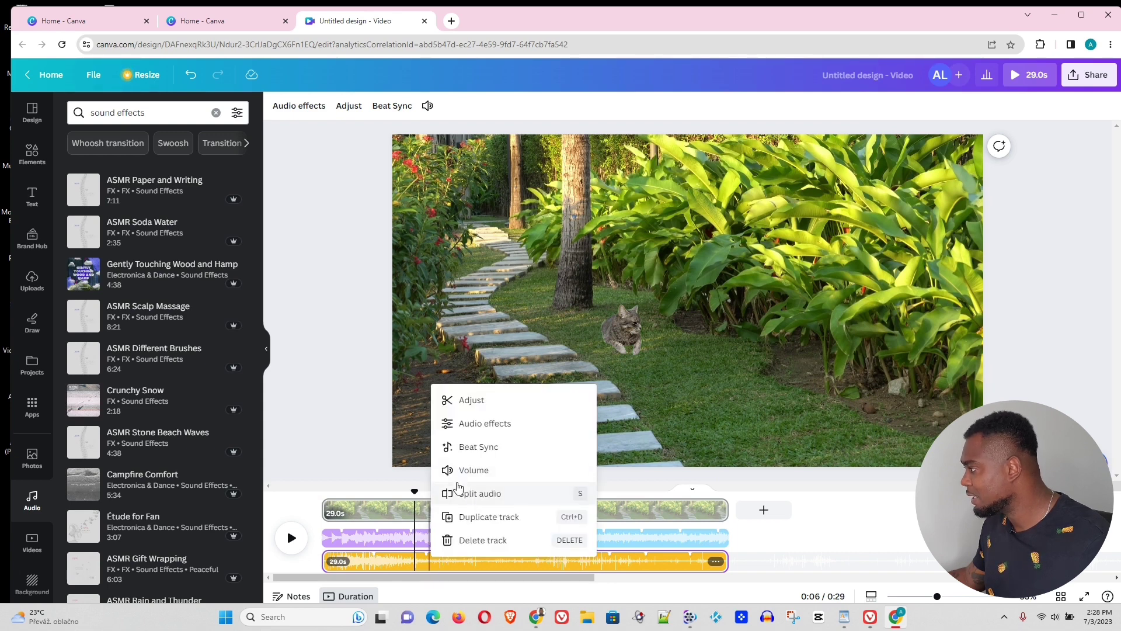
left_click(470, 471)
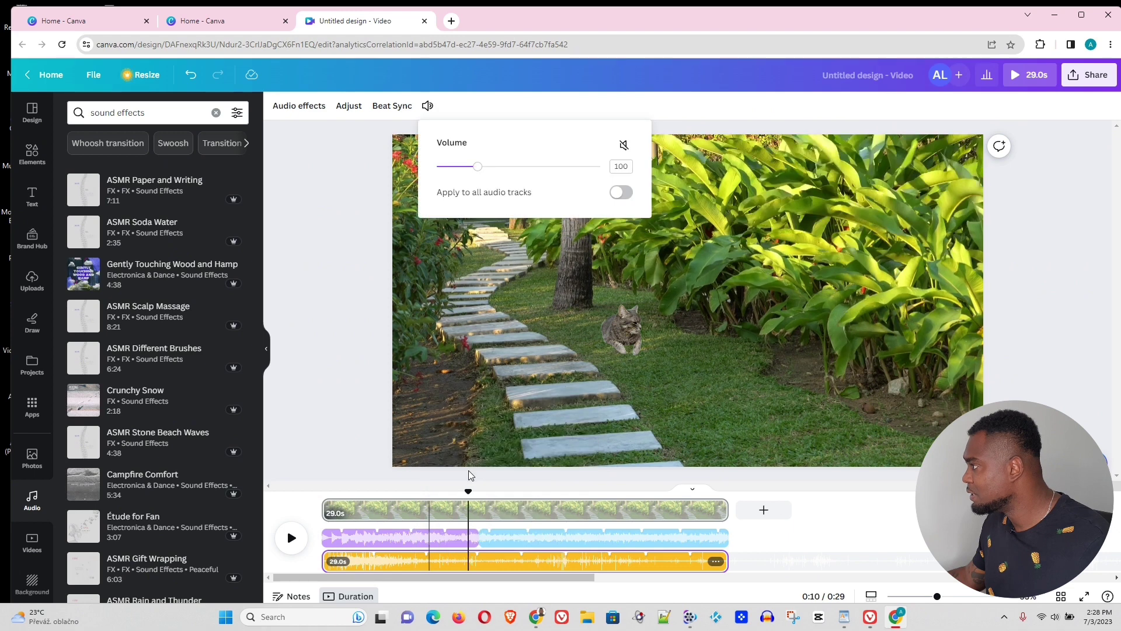
left_click_drag(473, 171, 444, 169)
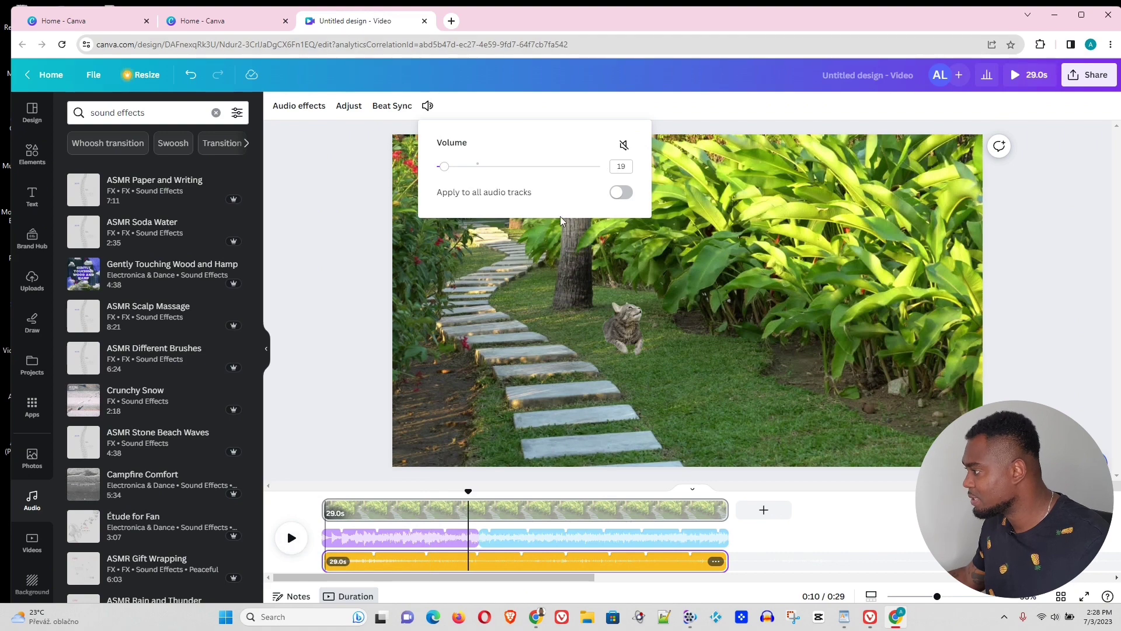
Play the video from the beginning to check how the music and sound effect blend
left_click_drag(468, 517, 334, 505)
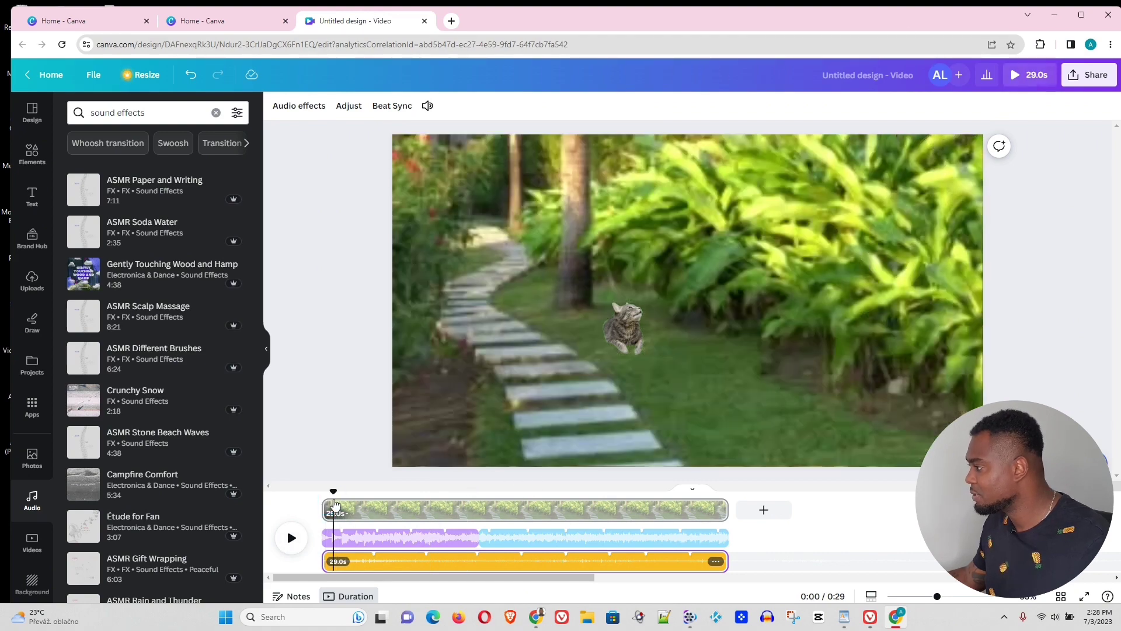
left_click(334, 507)
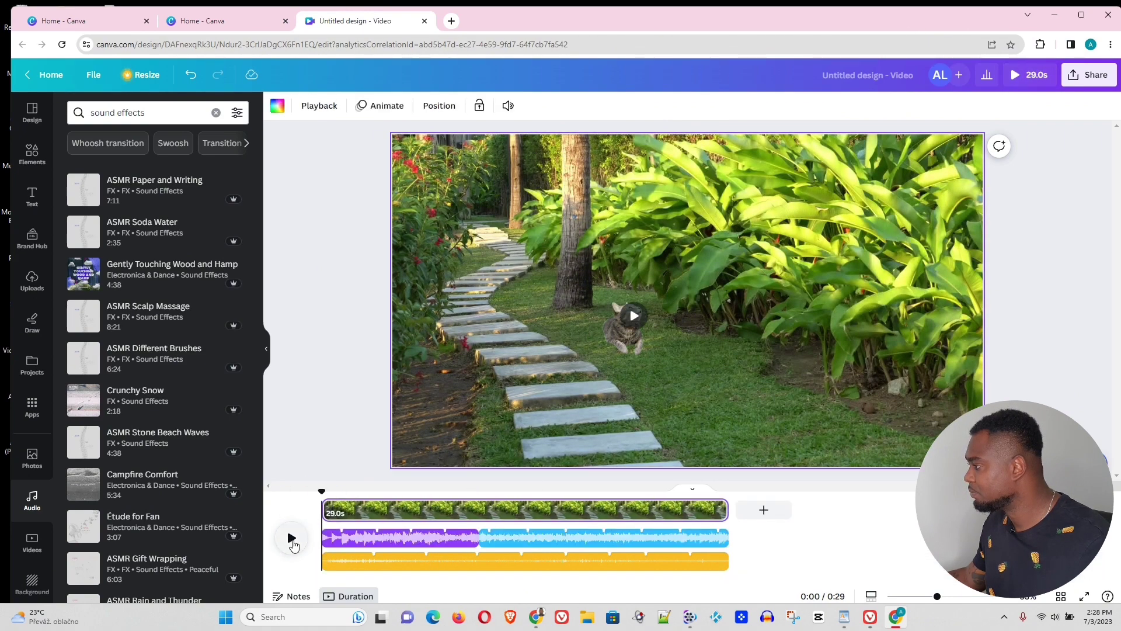
left_click(291, 538)
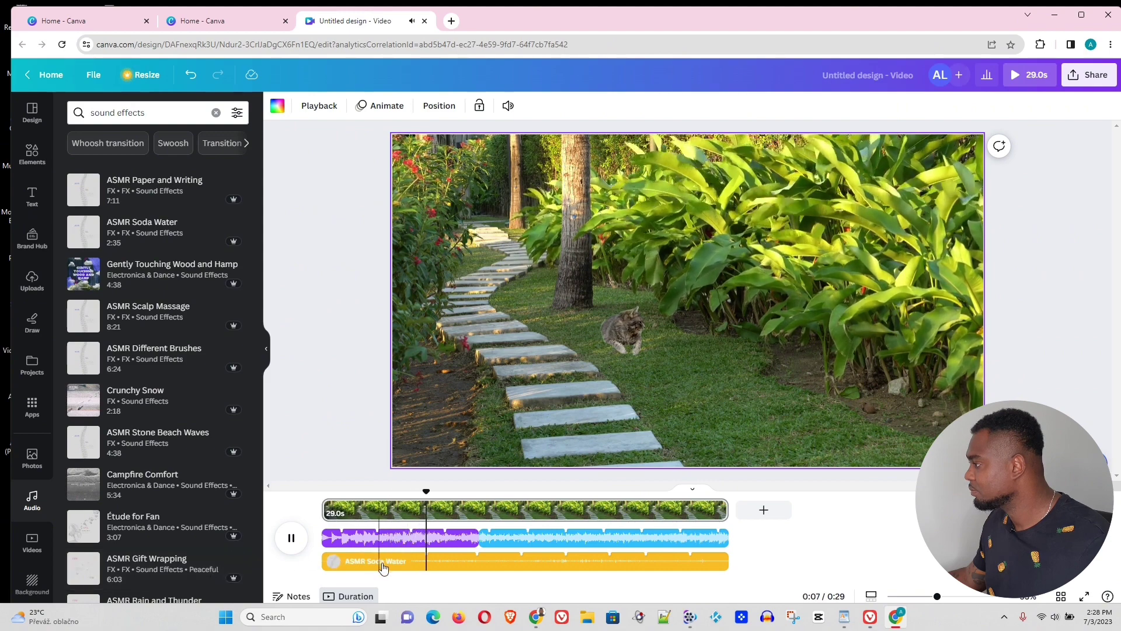
left_click(292, 538)
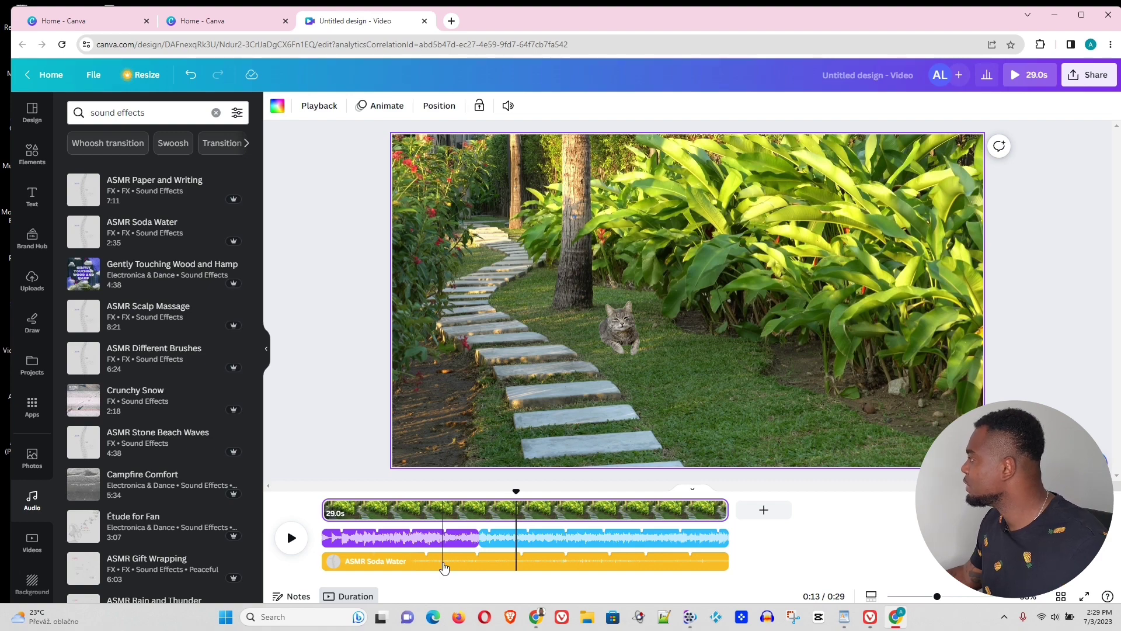
Open the design's download settings and raise the MP4 video quality to 4K (UHD)
left_click(1088, 75)
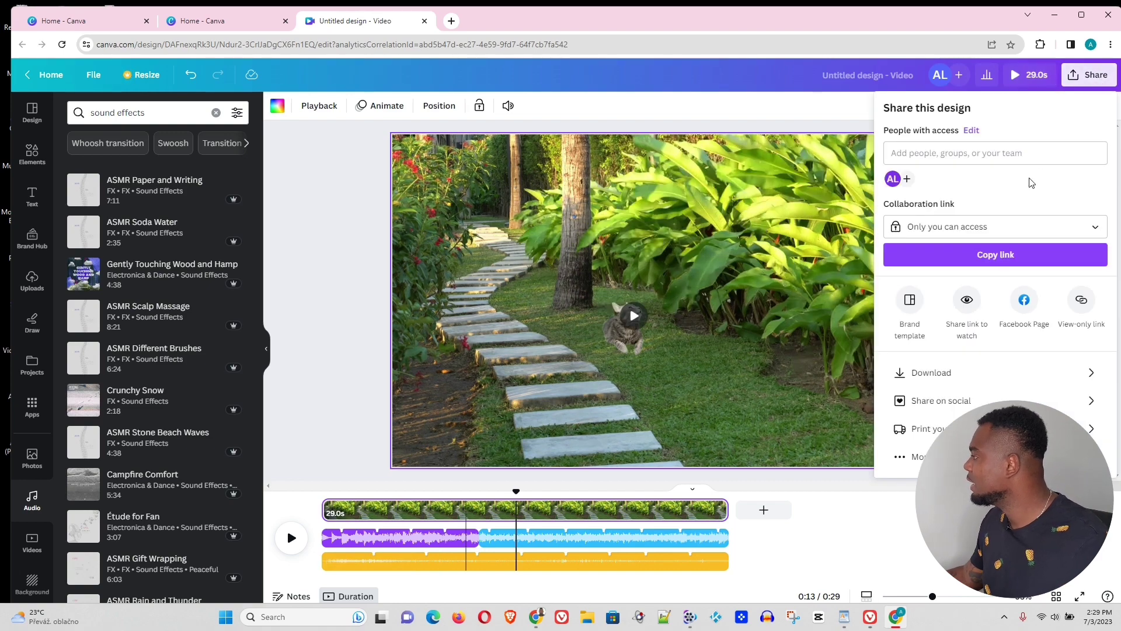
left_click(947, 379)
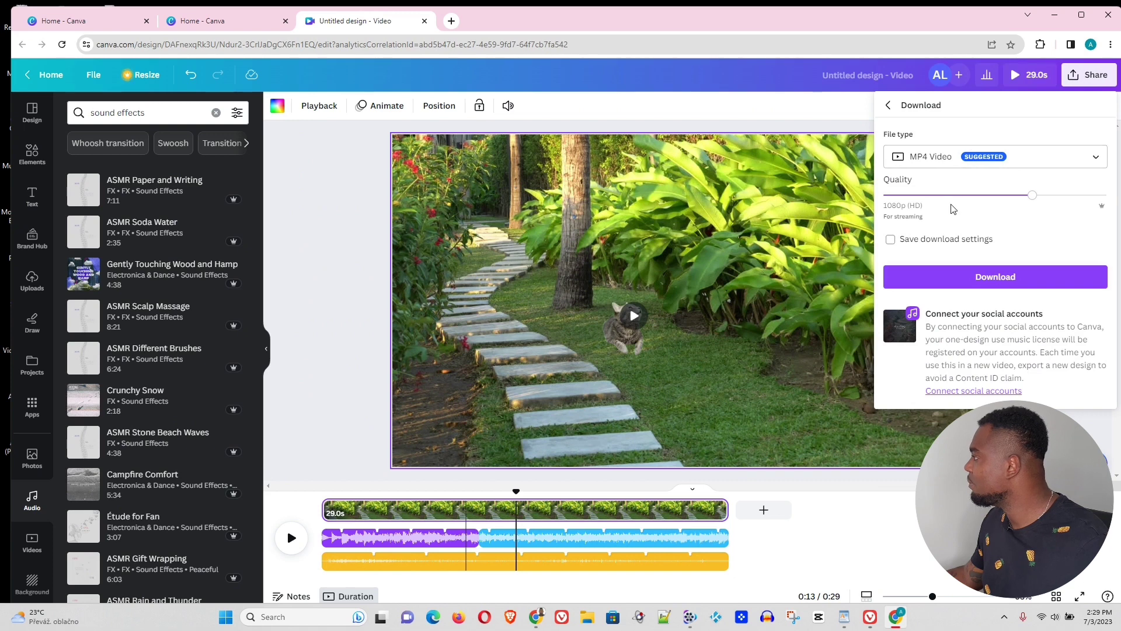
left_click(1030, 198)
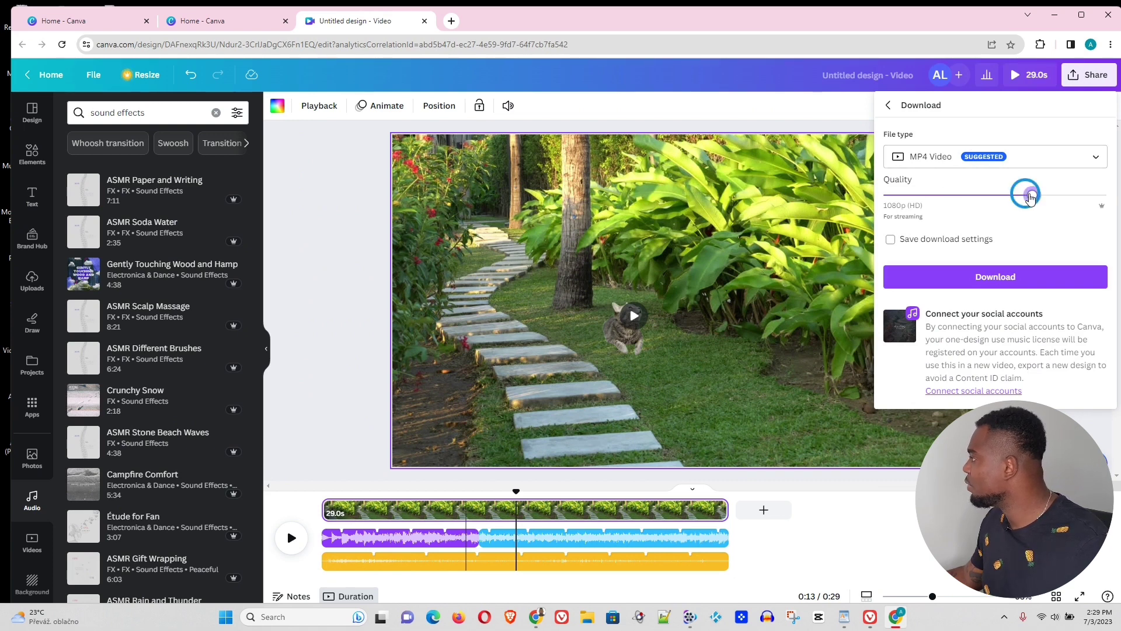
left_click_drag(1030, 199, 1095, 198)
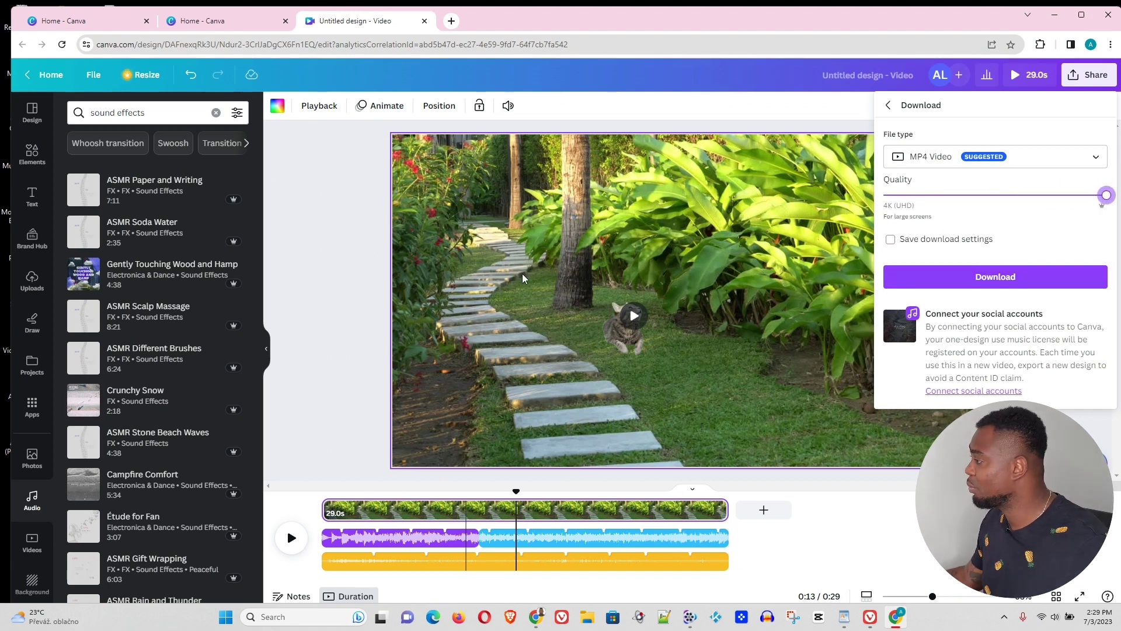